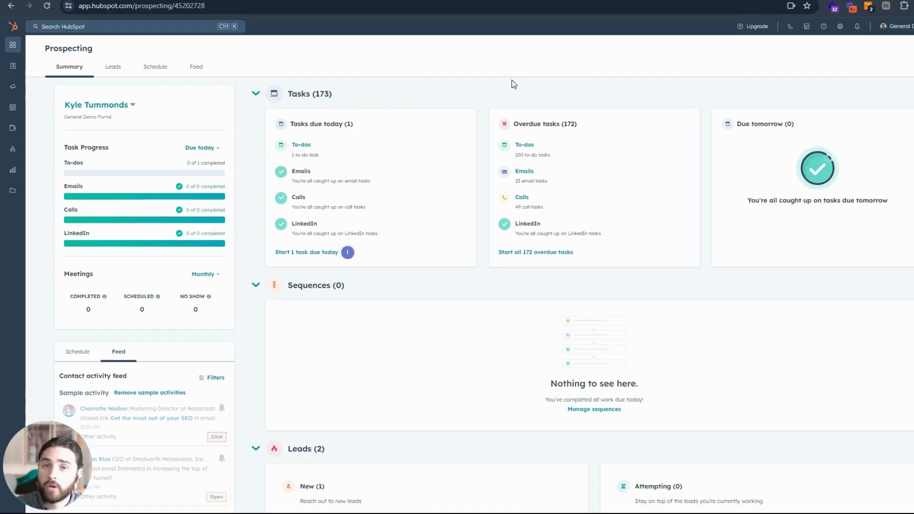
# Search the App Marketplace for 'salesforce' and open the Salesforce integration listing
pyautogui.click(806, 28)
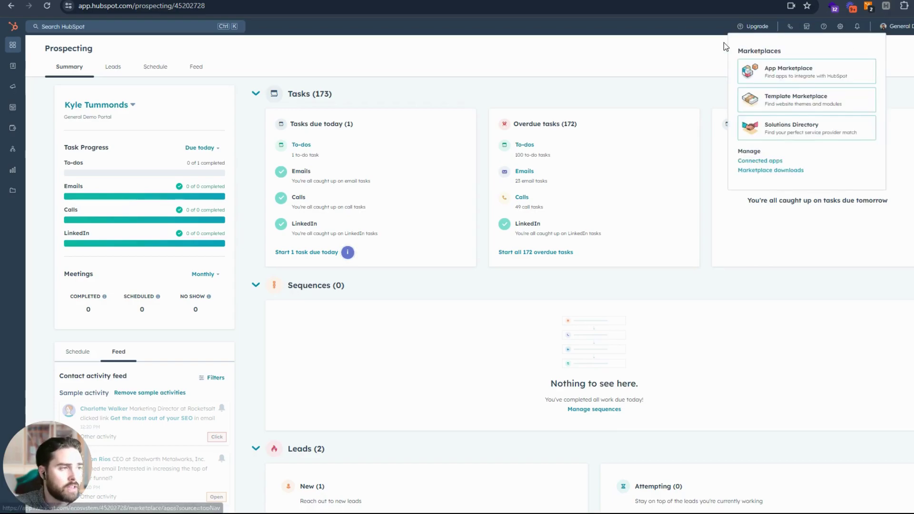
pyautogui.click(781, 73)
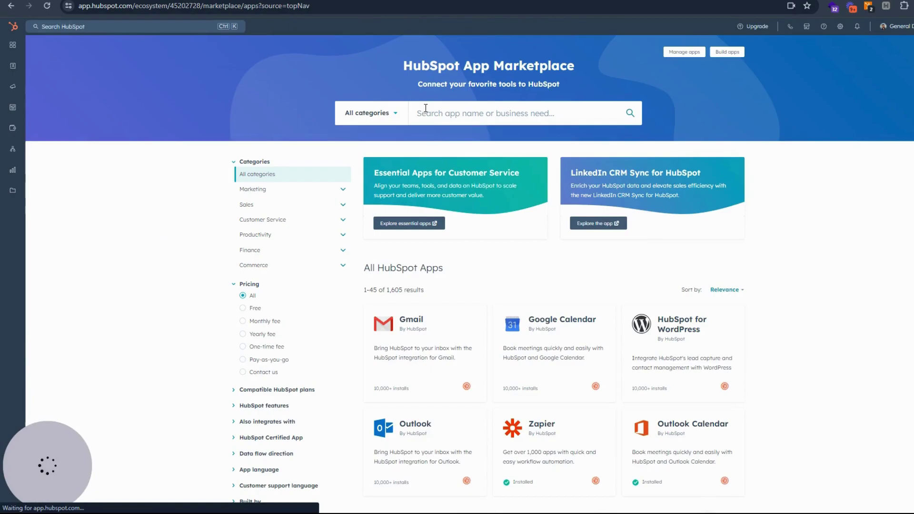
pyautogui.click(428, 108)
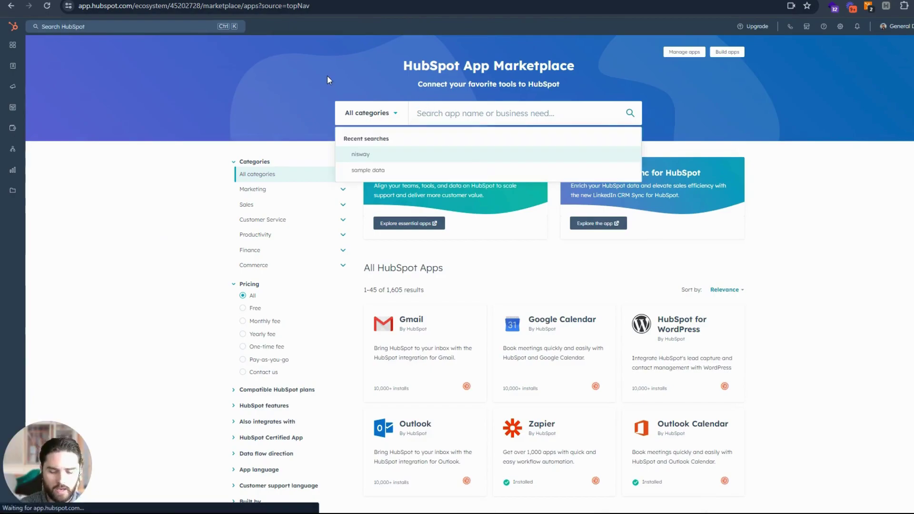
pyautogui.write('salesforce')
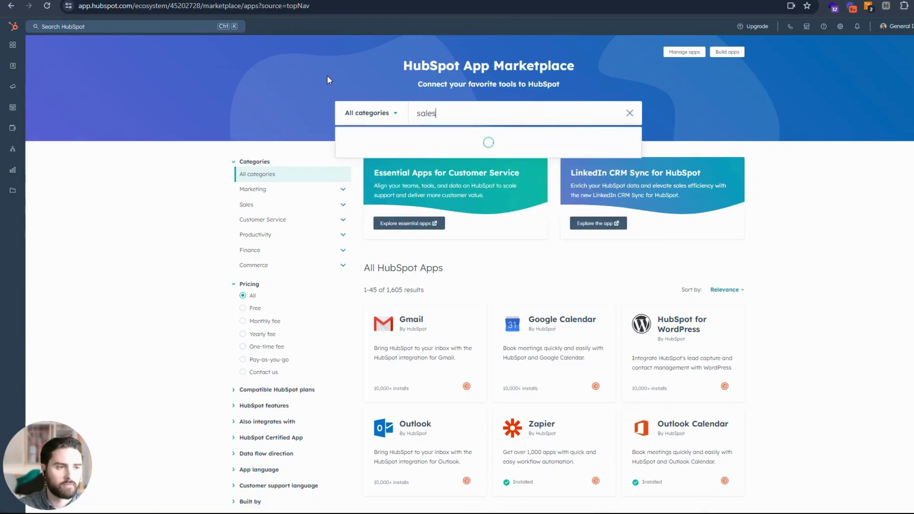
pyautogui.click(408, 172)
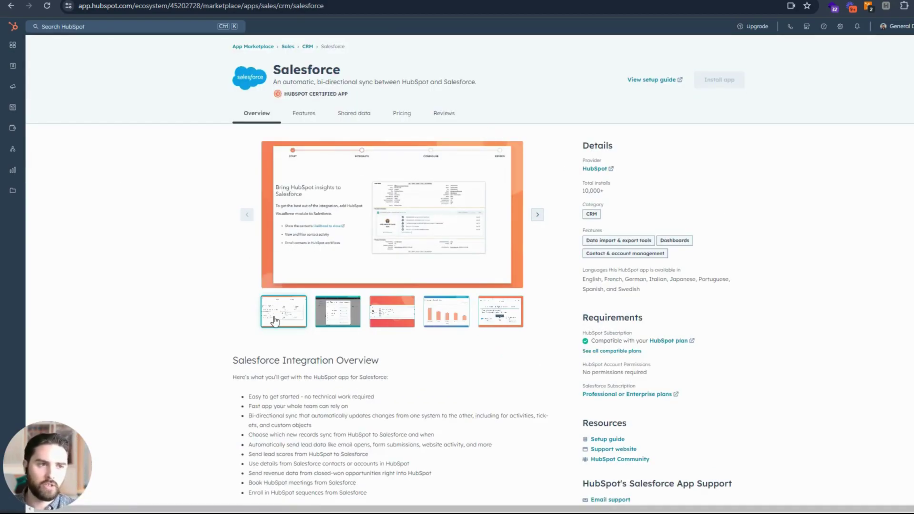
pyautogui.click(384, 189)
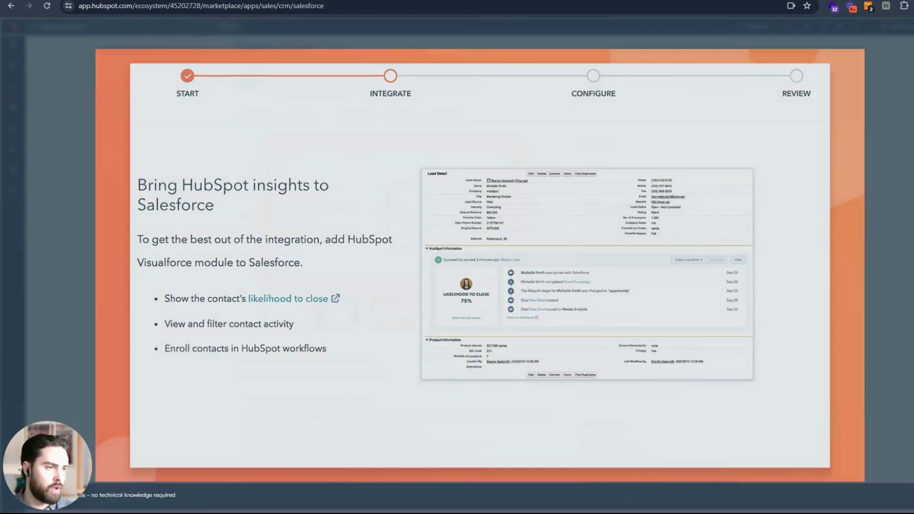
pyautogui.click(802, 36)
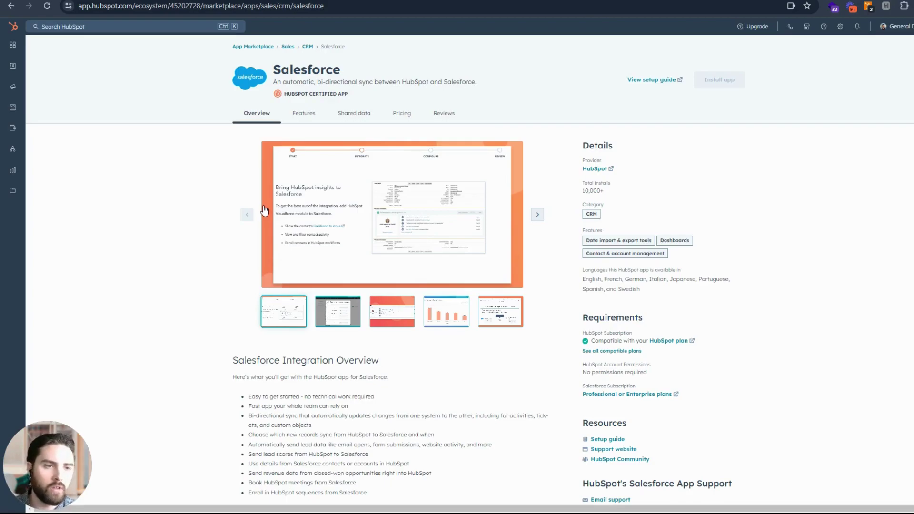
# Open Salesforce from Connected apps to reach its Sync Health overview
pyautogui.click(807, 26)
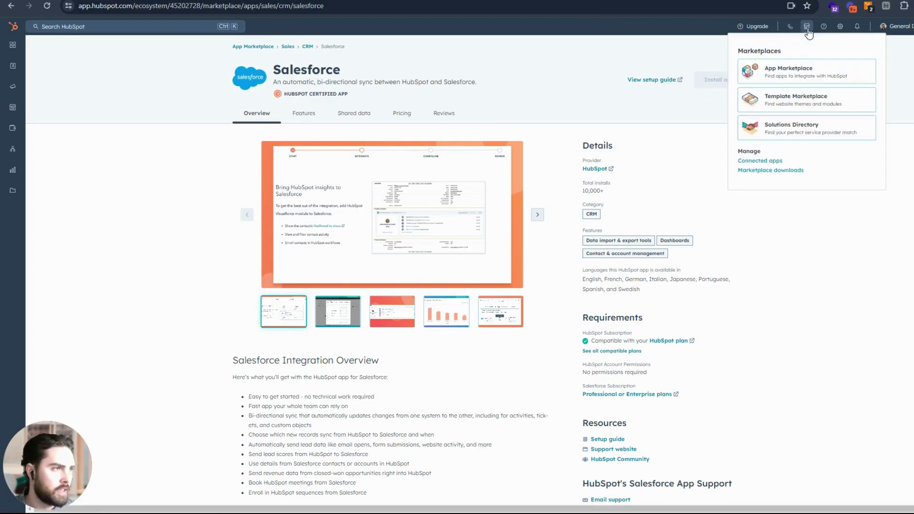
pyautogui.click(755, 161)
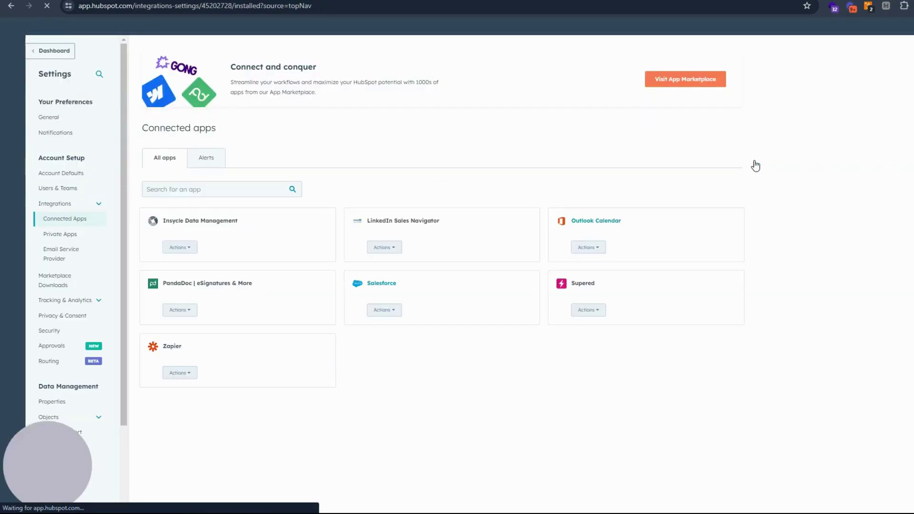
pyautogui.click(374, 286)
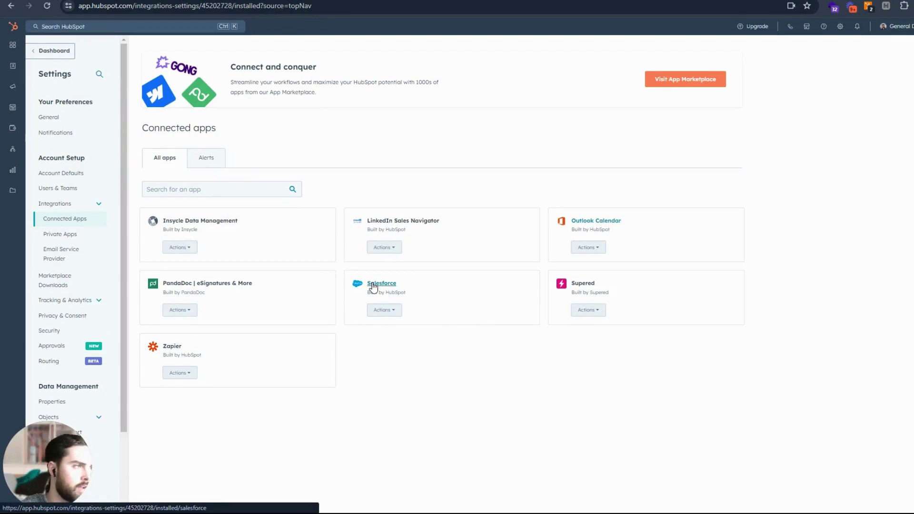
pyautogui.click(373, 285)
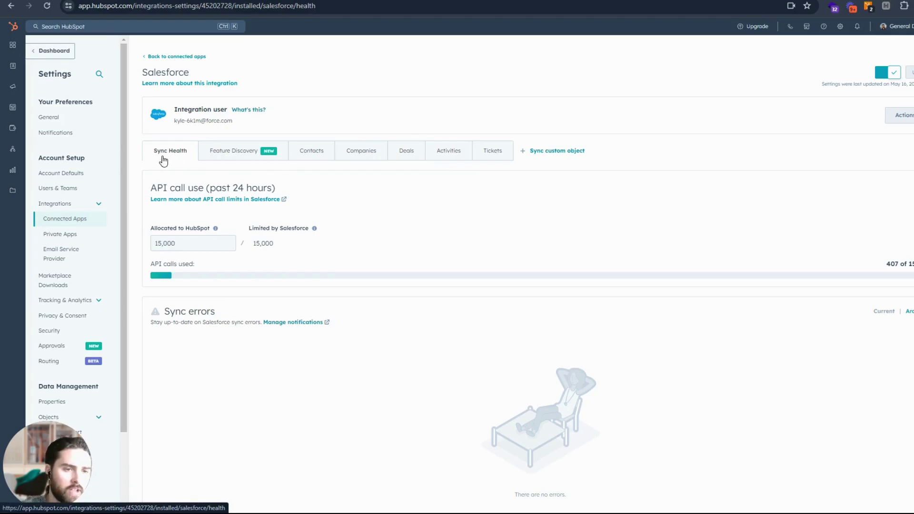
# Look through the Contacts, Companies, Deals and Activities sync tabs, ending back on Contacts
pyautogui.click(311, 156)
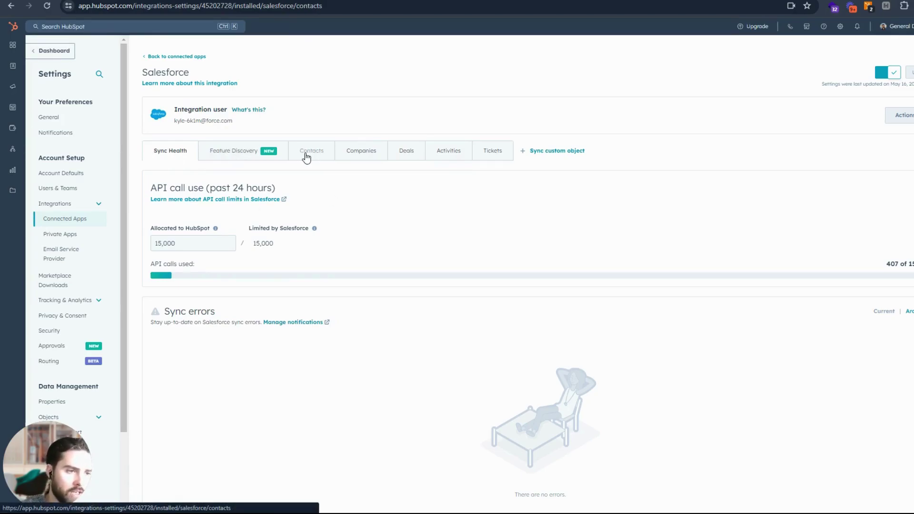
pyautogui.click(360, 157)
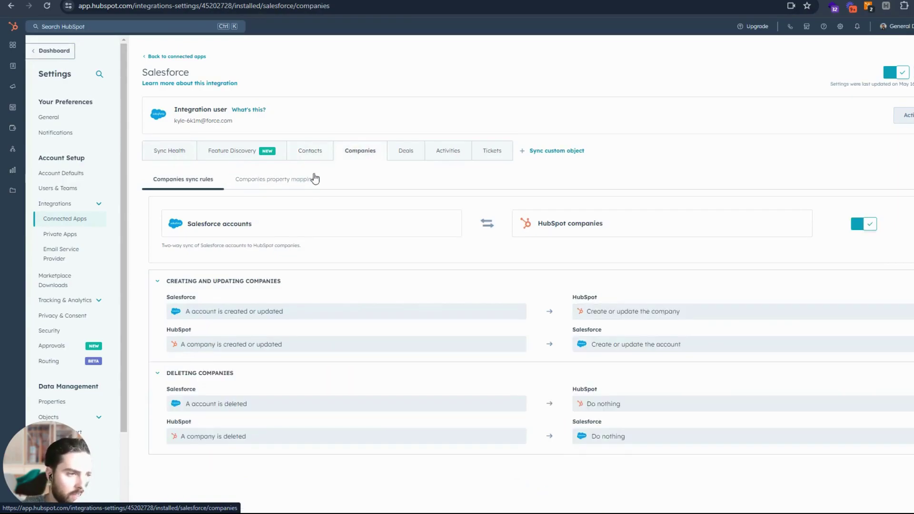
pyautogui.click(400, 153)
pyautogui.click(454, 156)
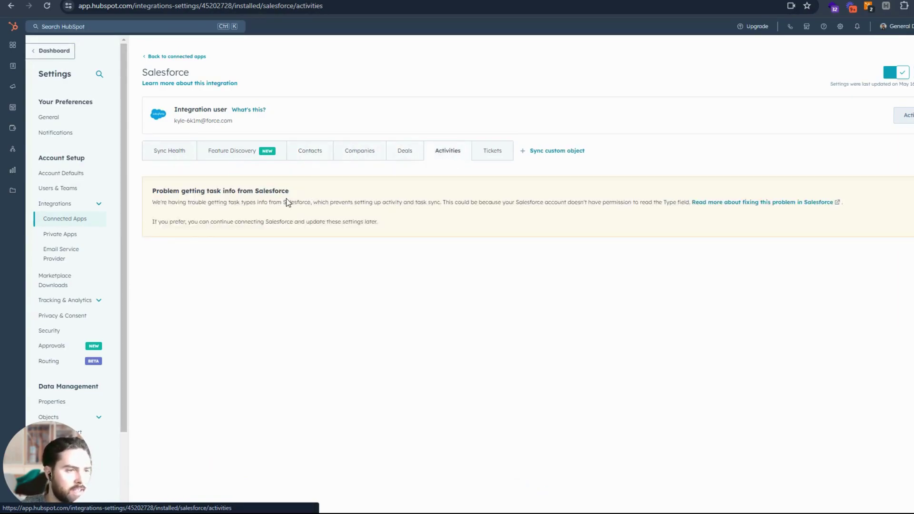
pyautogui.click(310, 154)
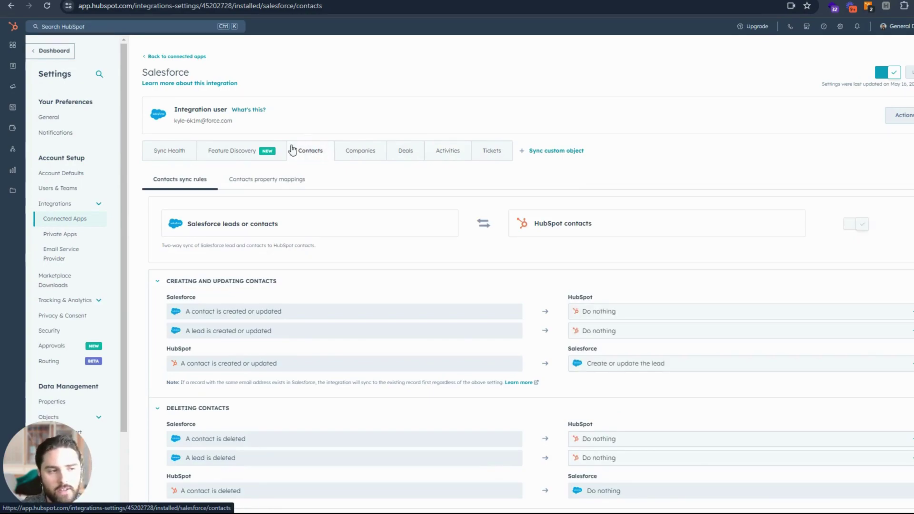
# Scroll through the contact sync rules and dismiss the integration satisfaction survey
pyautogui.scroll(-2, 221, 303)
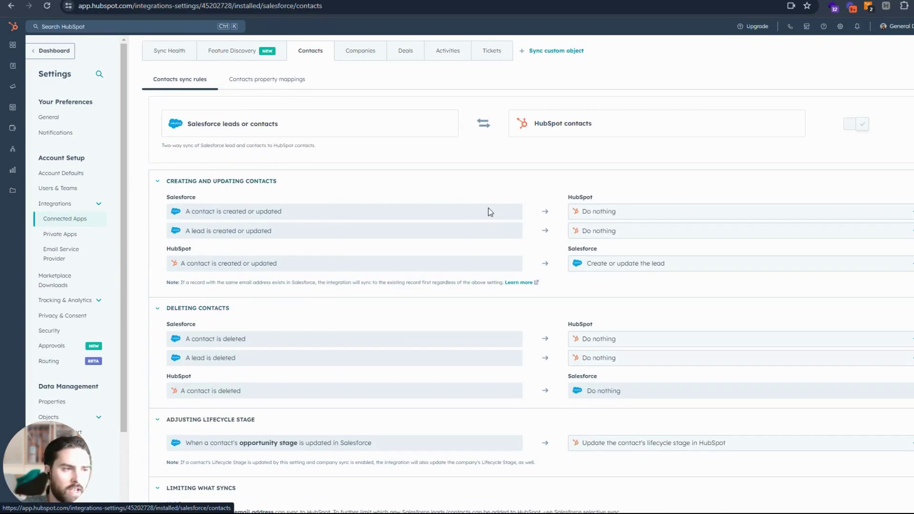
pyautogui.scroll(2, 429, 210)
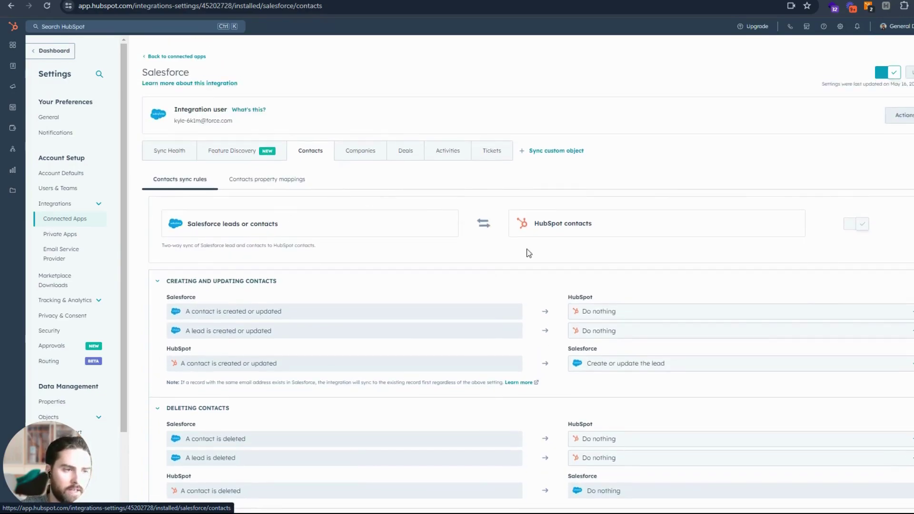
pyautogui.moveTo(479, 226)
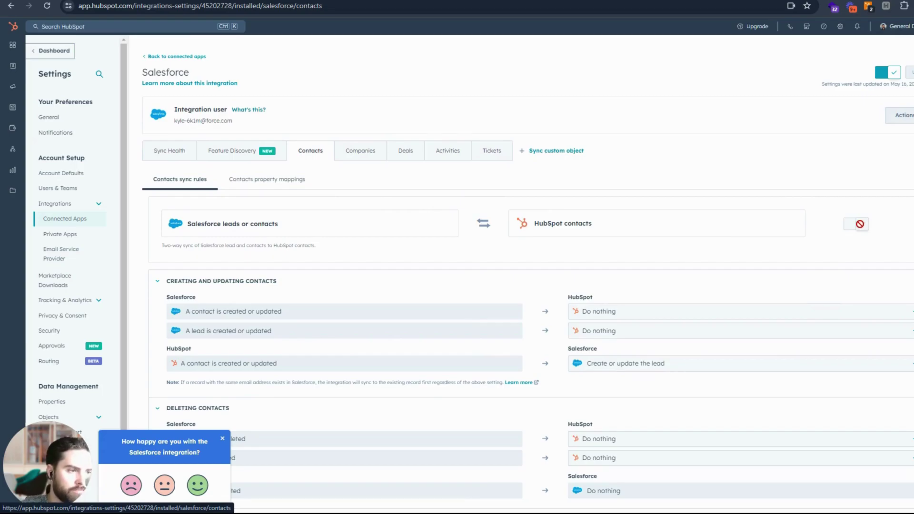
pyautogui.scroll(-1, 356, 362)
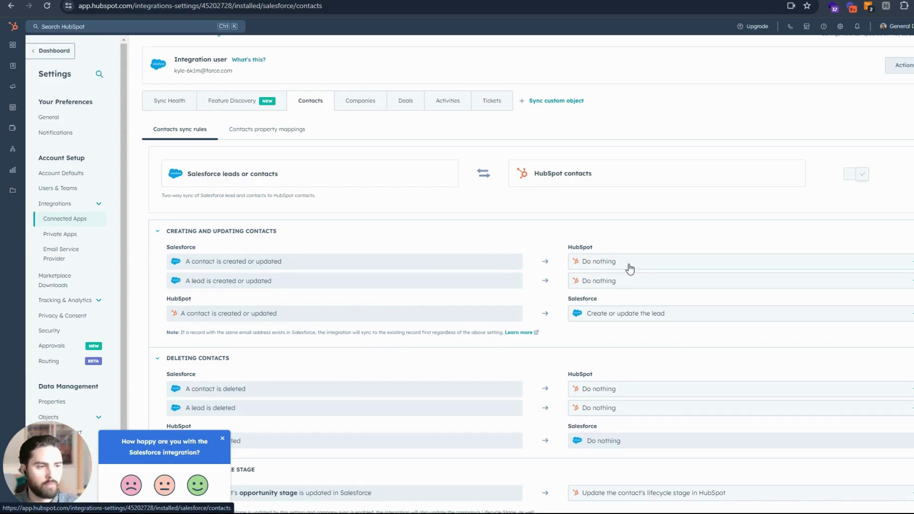
pyautogui.scroll(-1, 559, 363)
pyautogui.scroll(-3, 559, 363)
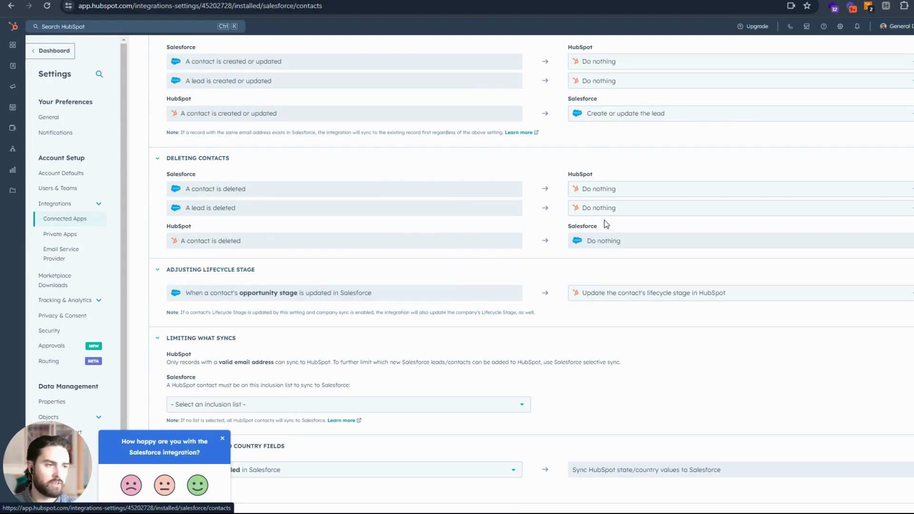
pyautogui.scroll(-1, 527, 274)
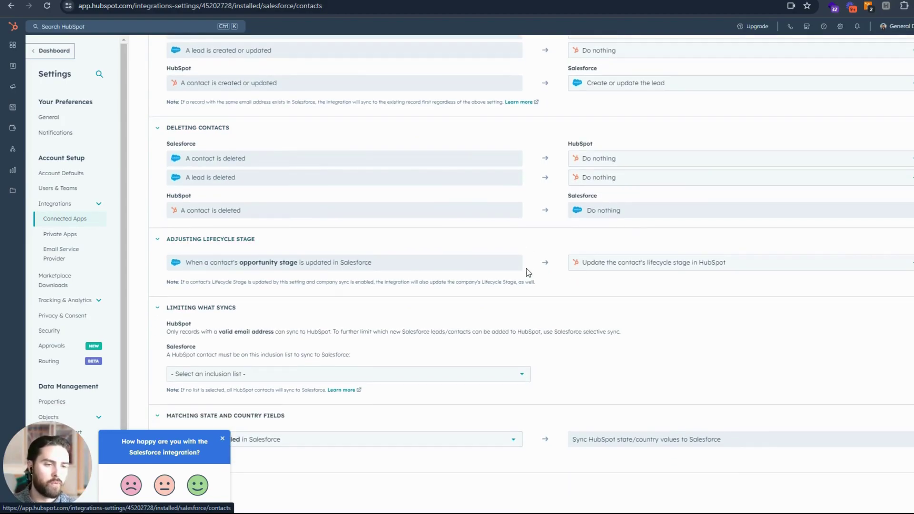
pyautogui.scroll(1, 522, 276)
pyautogui.scroll(-1, 522, 276)
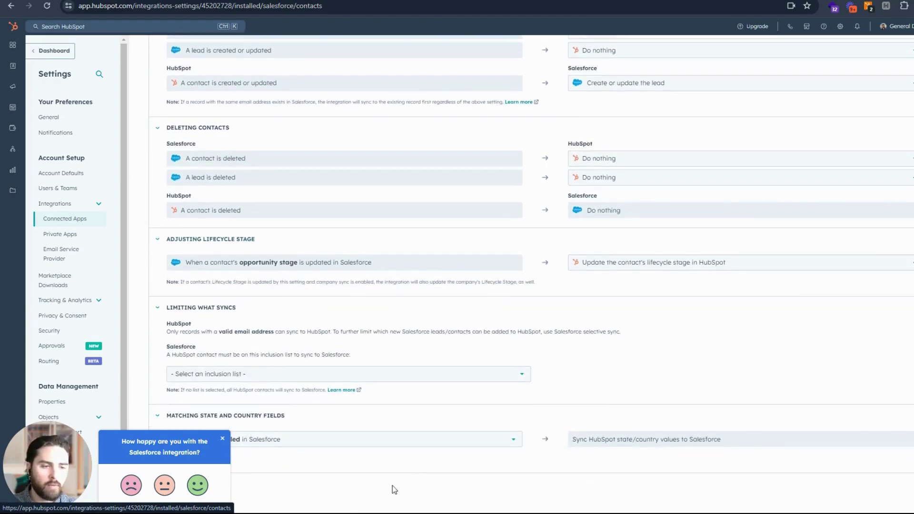
pyautogui.click(223, 439)
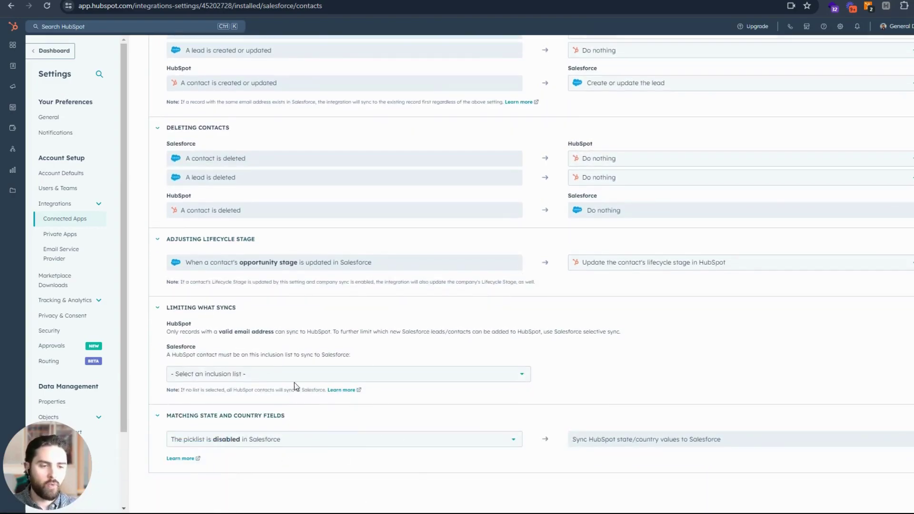
pyautogui.scroll(5, 285, 314)
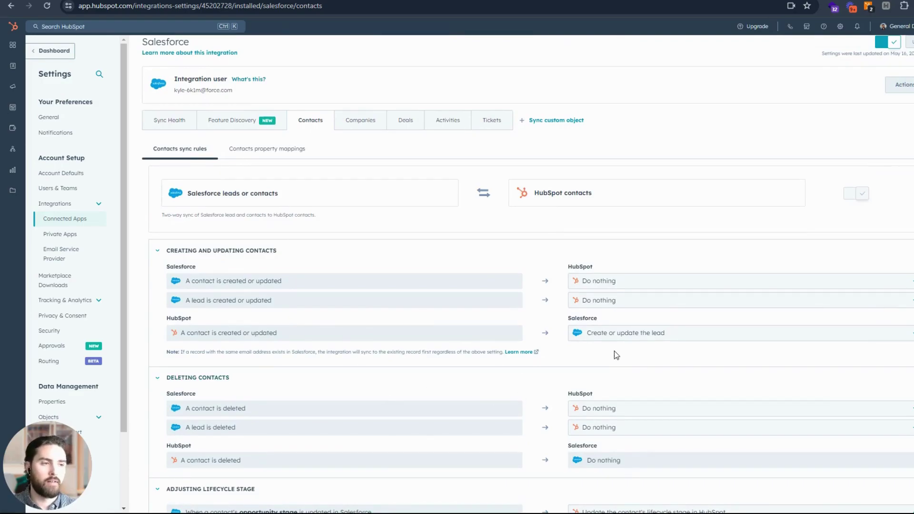
# Scan the Contact Field Mappings table, then switch to the Companies sync rules
pyautogui.click(267, 149)
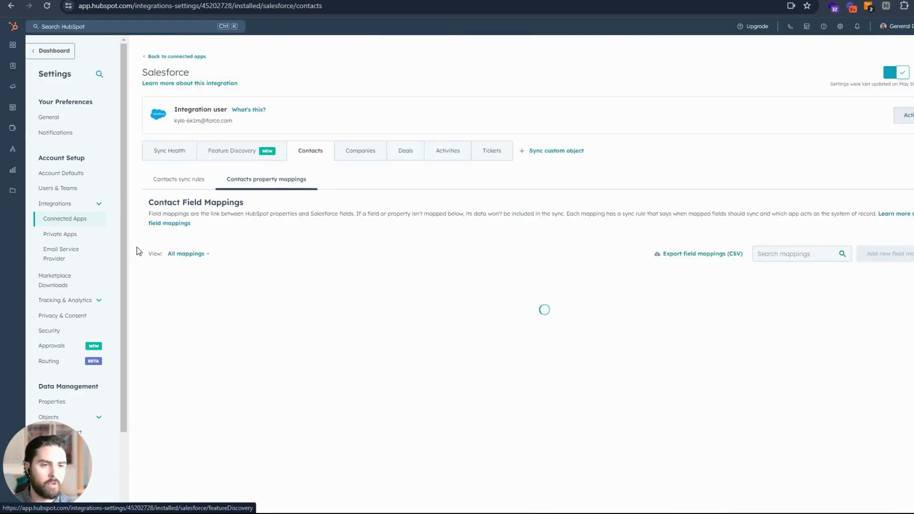
pyautogui.scroll(-3, 377, 296)
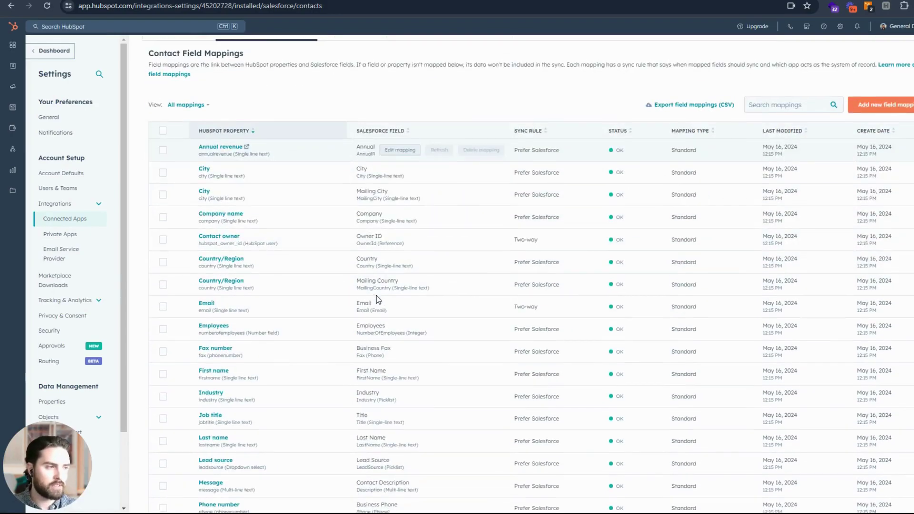
pyautogui.scroll(3, 595, 305)
pyautogui.click(376, 154)
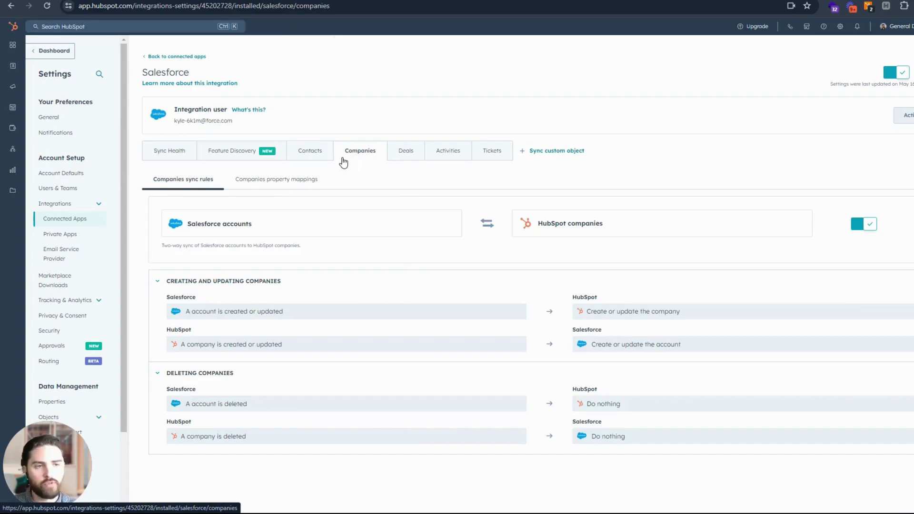
# Switch back to the Contacts sync rules for Salesforce leads and contacts
pyautogui.click(311, 159)
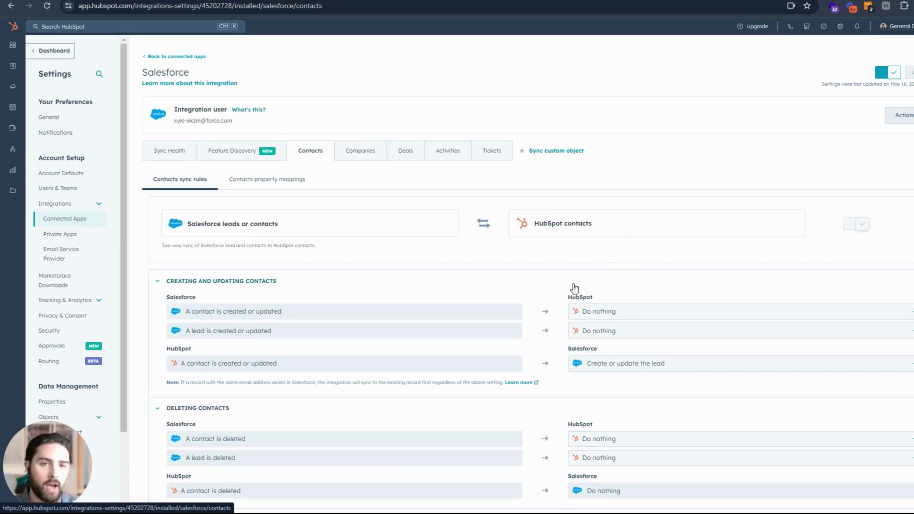
# Scroll the contact sync rules down to state and country matching, then show Companies sync rules
pyautogui.scroll(-5, 557, 290)
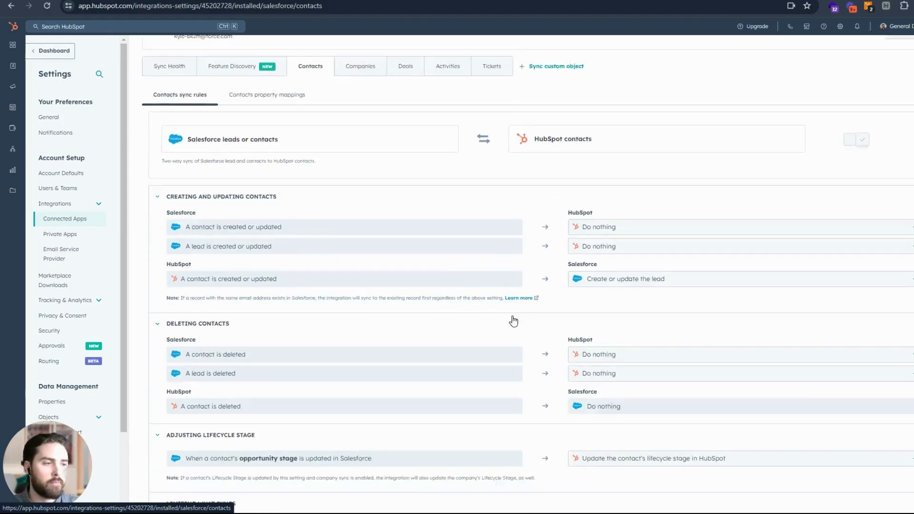
pyautogui.scroll(2, 313, 202)
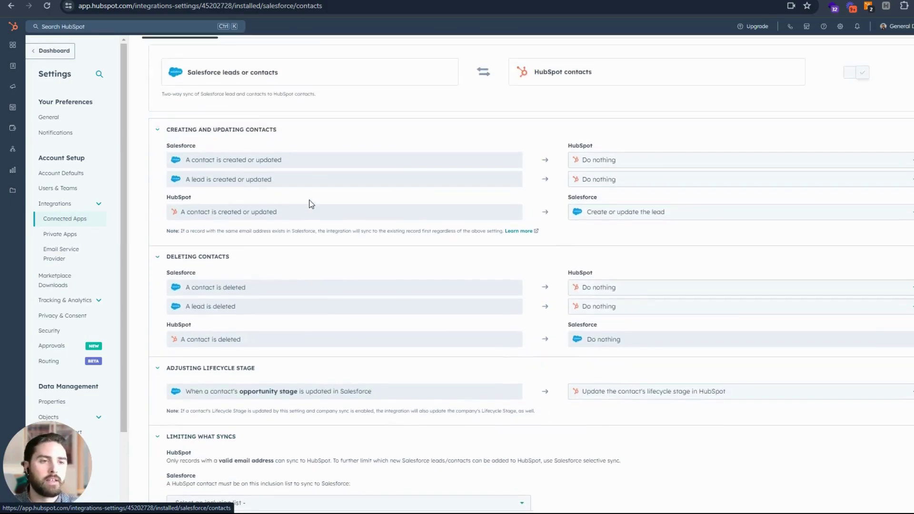
pyautogui.scroll(-3, 383, 274)
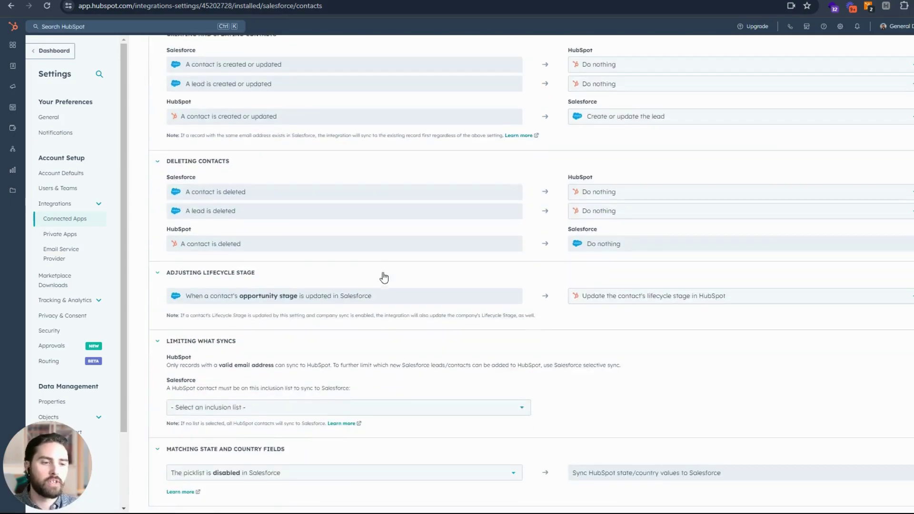
pyautogui.scroll(10, 383, 276)
pyautogui.click(349, 158)
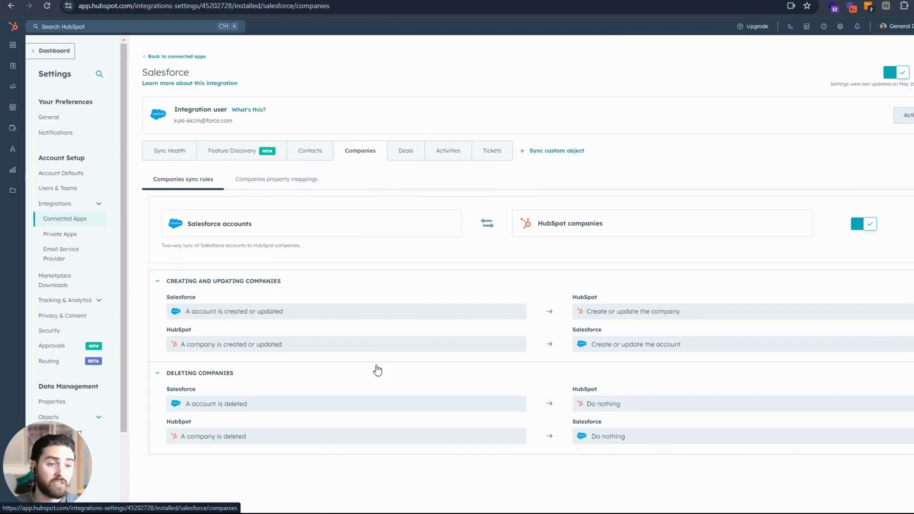
# Check the Deals rules and Activities task-info warning, then return to Contacts sync rules
pyautogui.click(402, 160)
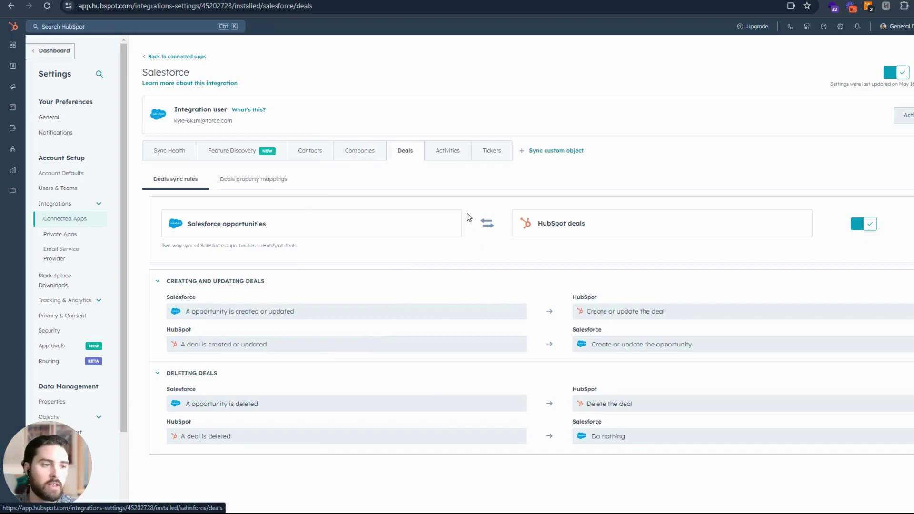
pyautogui.click(435, 158)
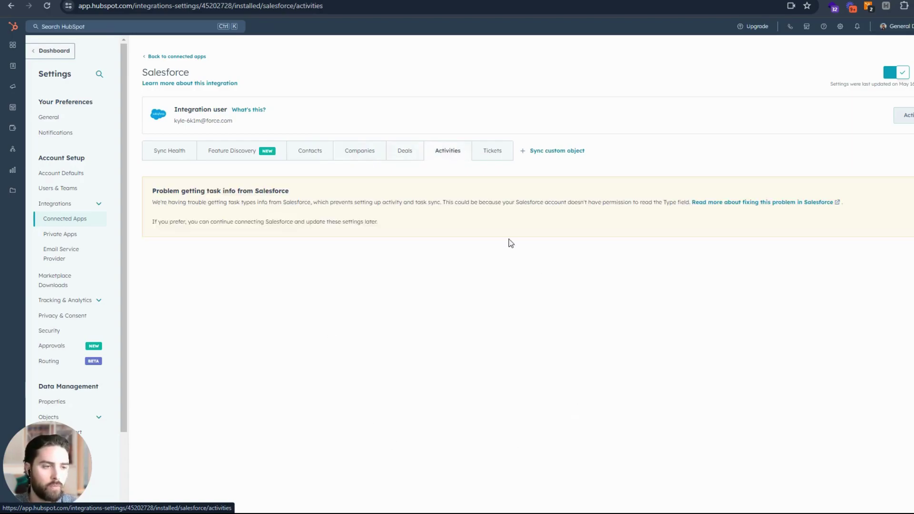
pyautogui.click(311, 150)
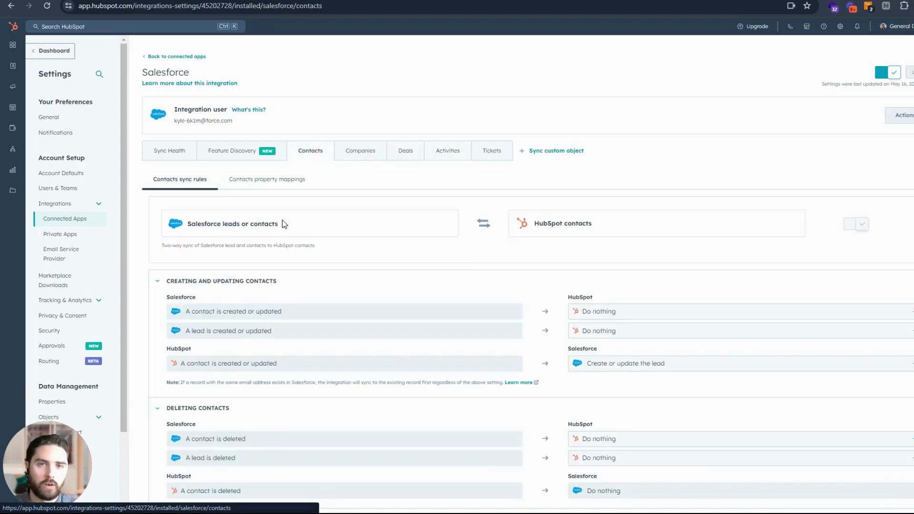